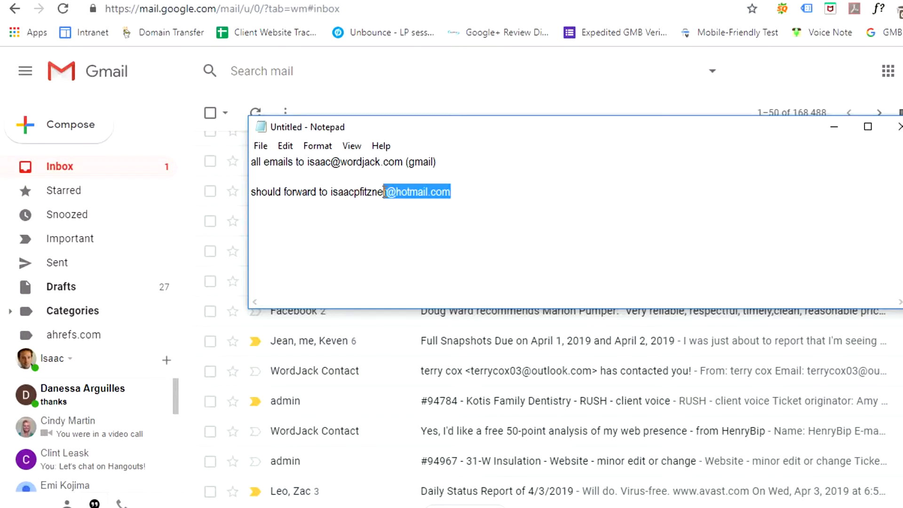
click(334, 163)
double_click(363, 162)
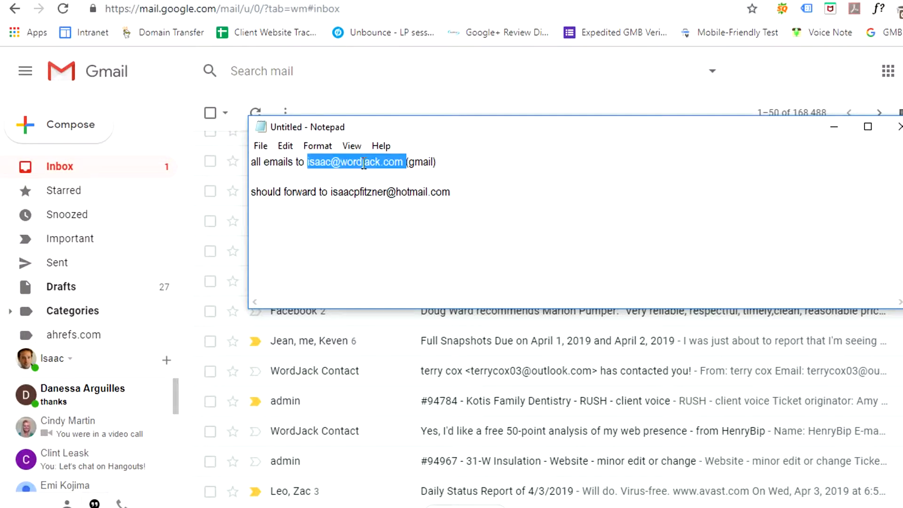
drag(460, 191, 358, 197)
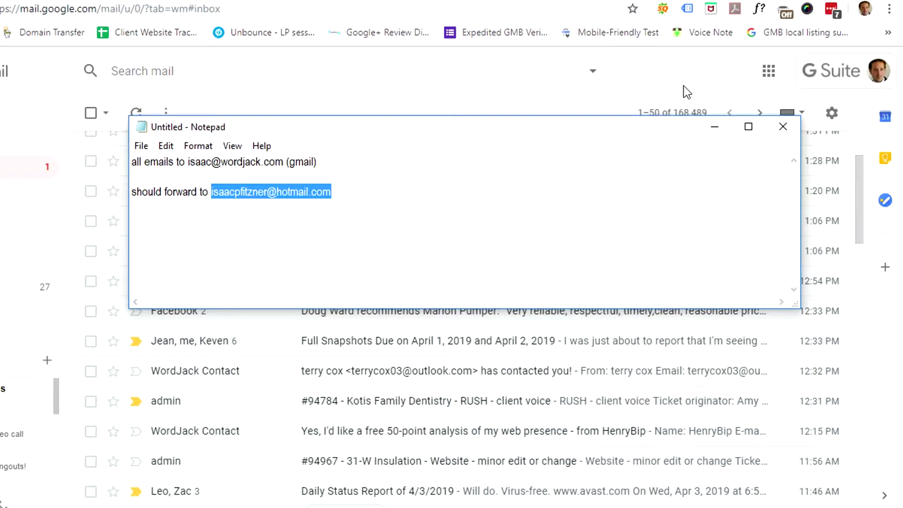
Reach the Forwarding and POP/IMAP settings of the Gmail account
click(684, 86)
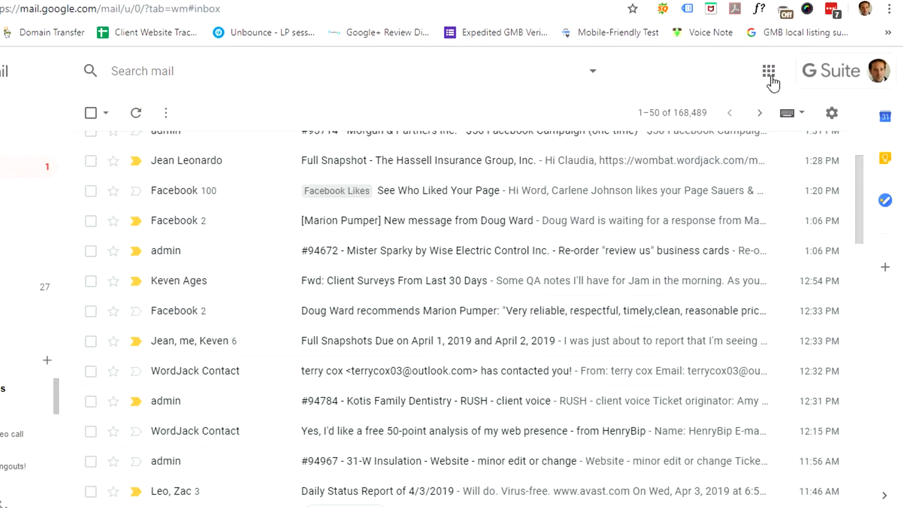
click(832, 113)
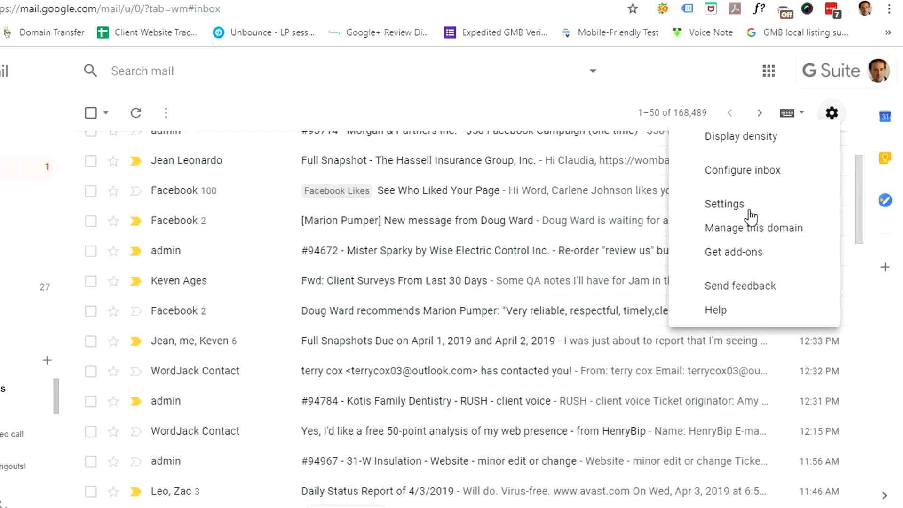
click(725, 204)
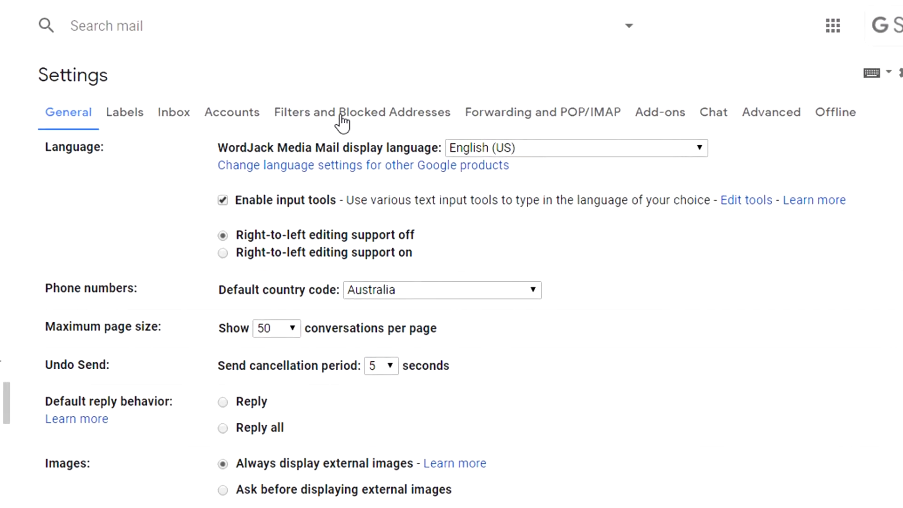
click(503, 110)
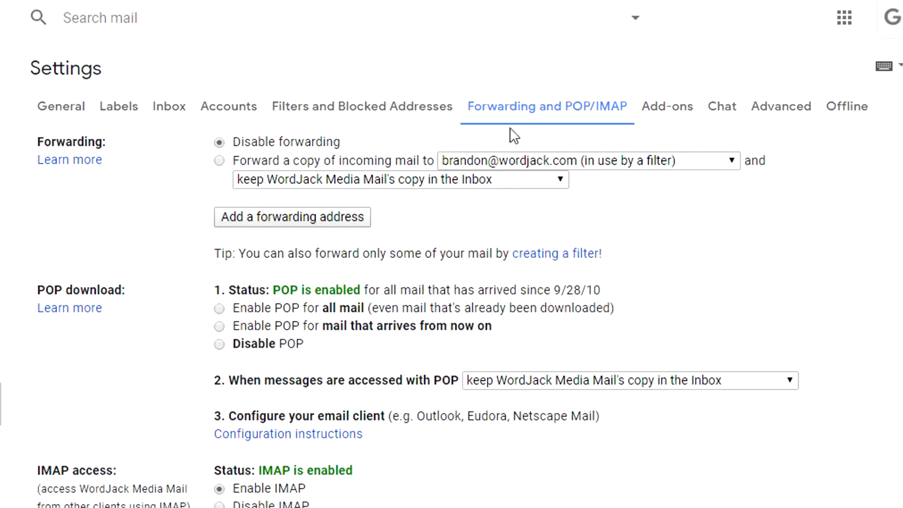
click(277, 222)
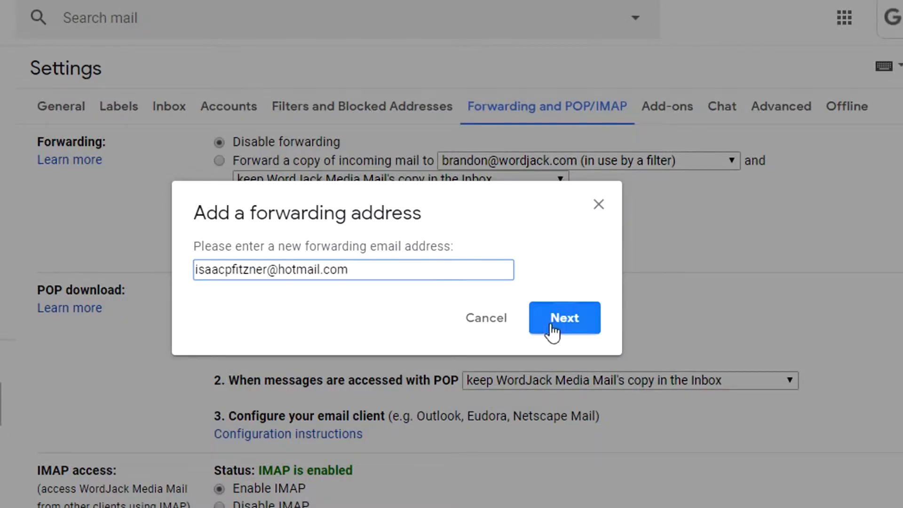
click(565, 318)
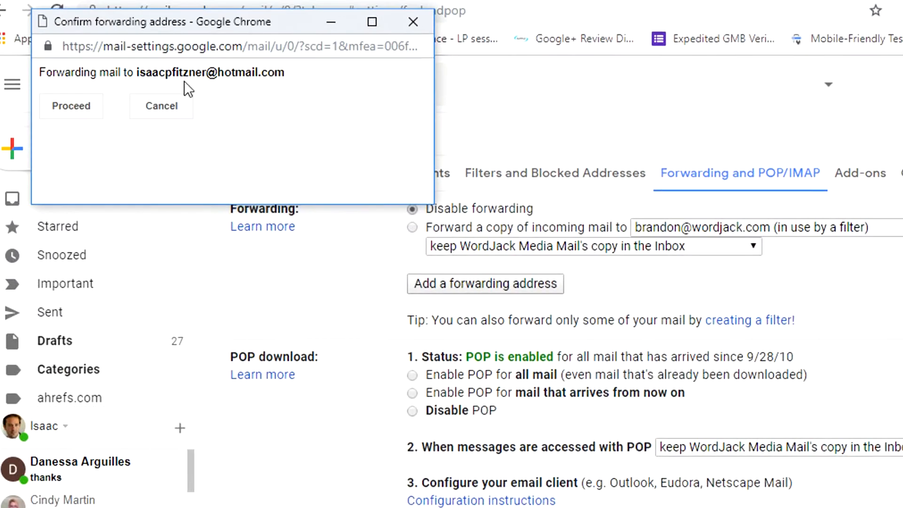
click(76, 107)
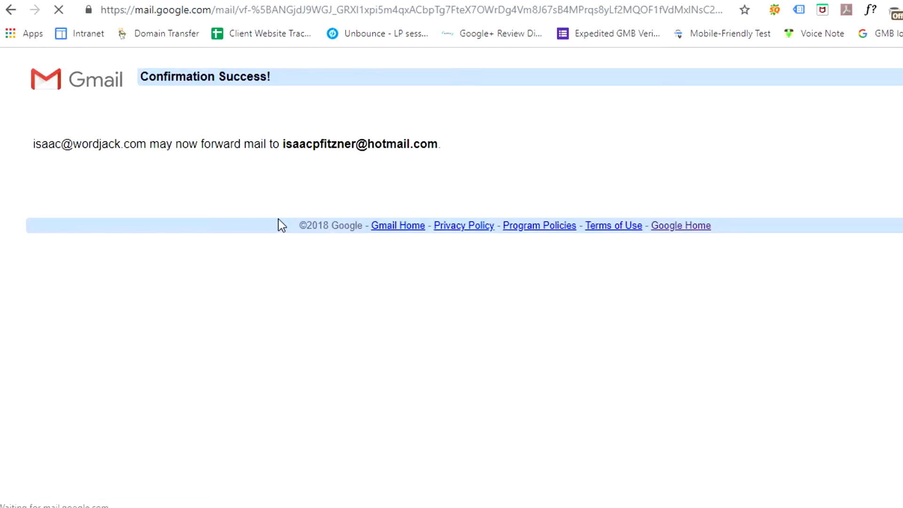
Dismiss the confirmation code notice and reload the forwarding settings
key(ctrl+Tab)
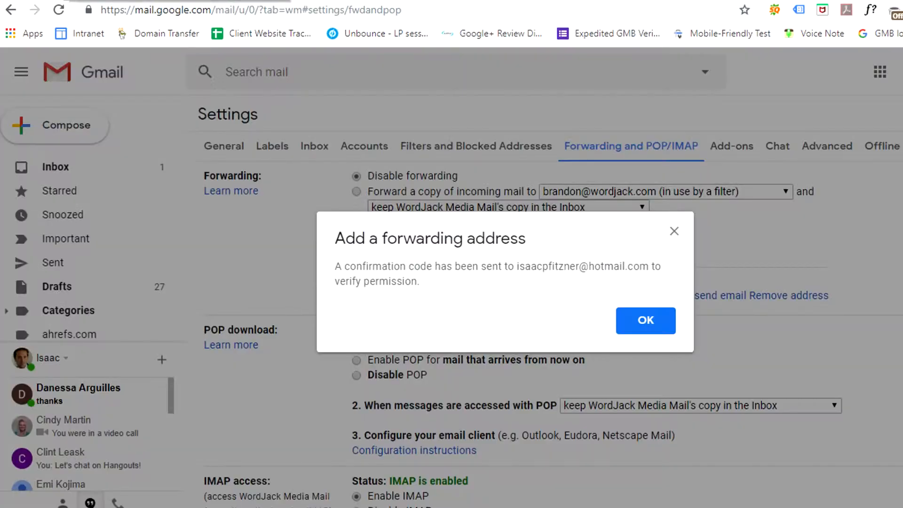
click(645, 320)
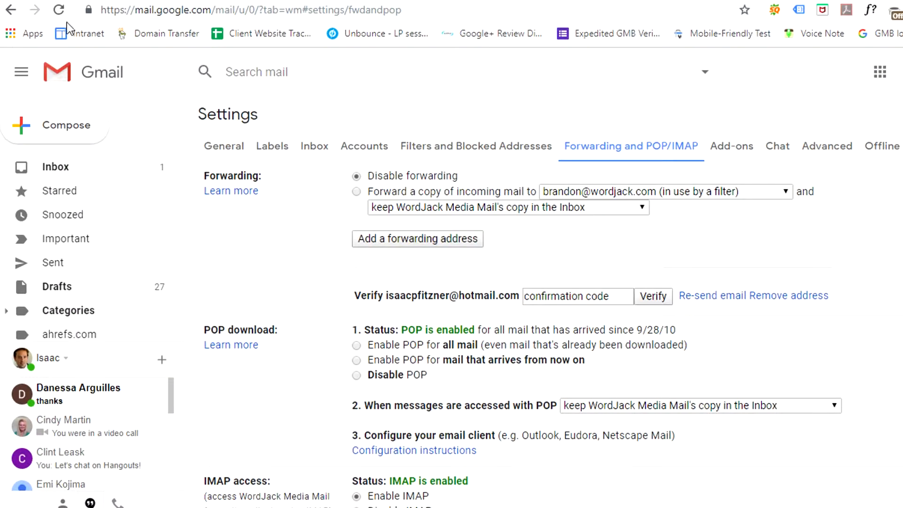
click(58, 10)
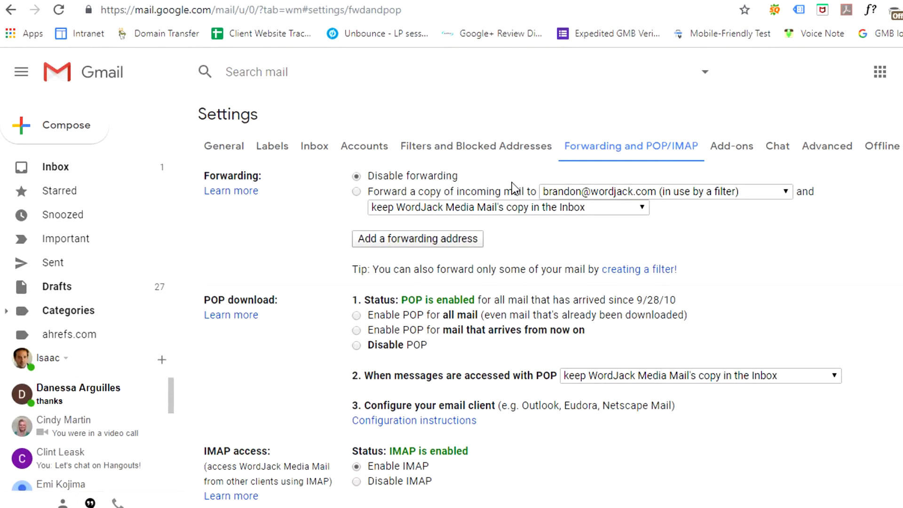
click(356, 192)
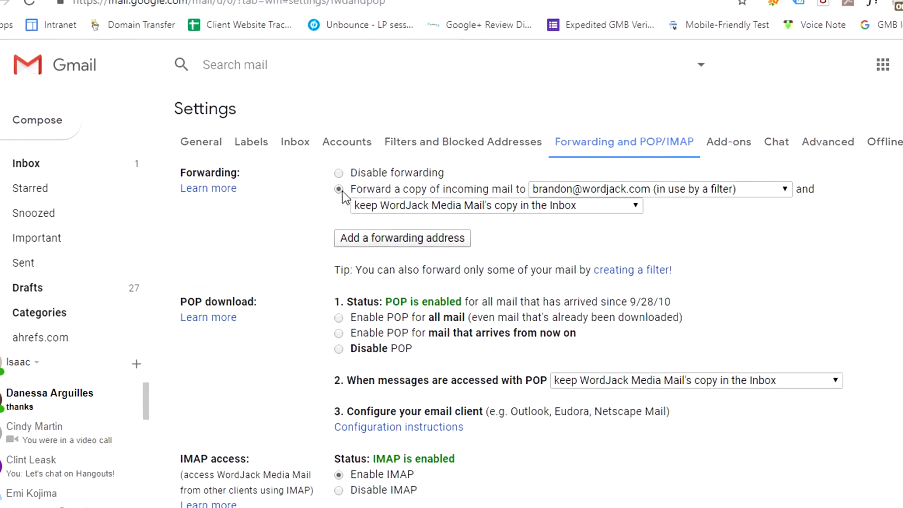
click(606, 189)
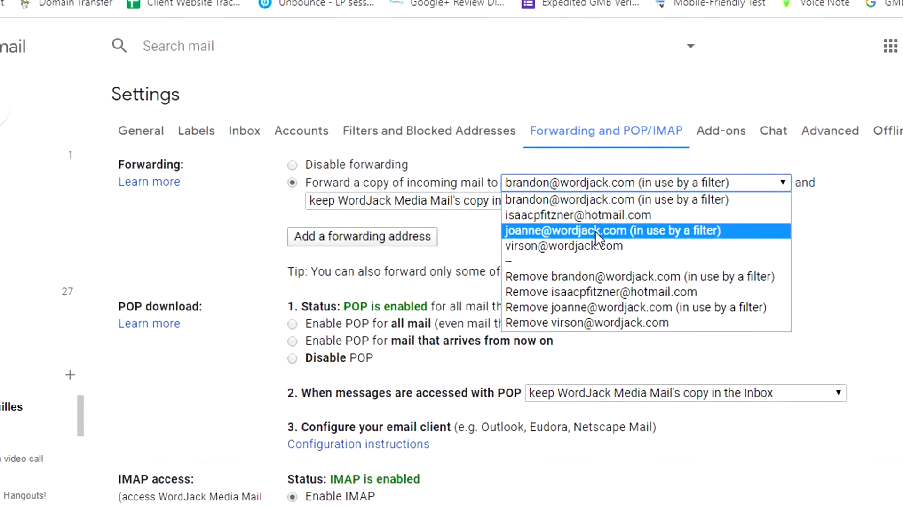
click(579, 215)
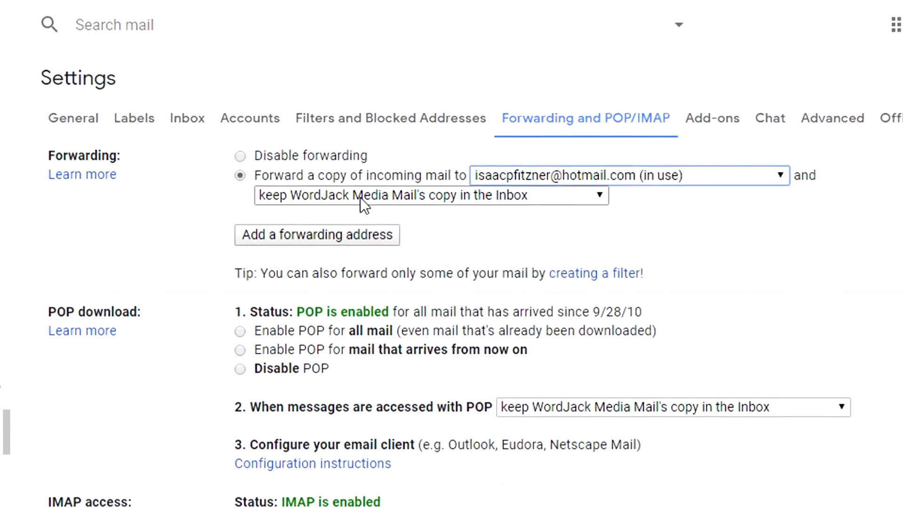
click(361, 197)
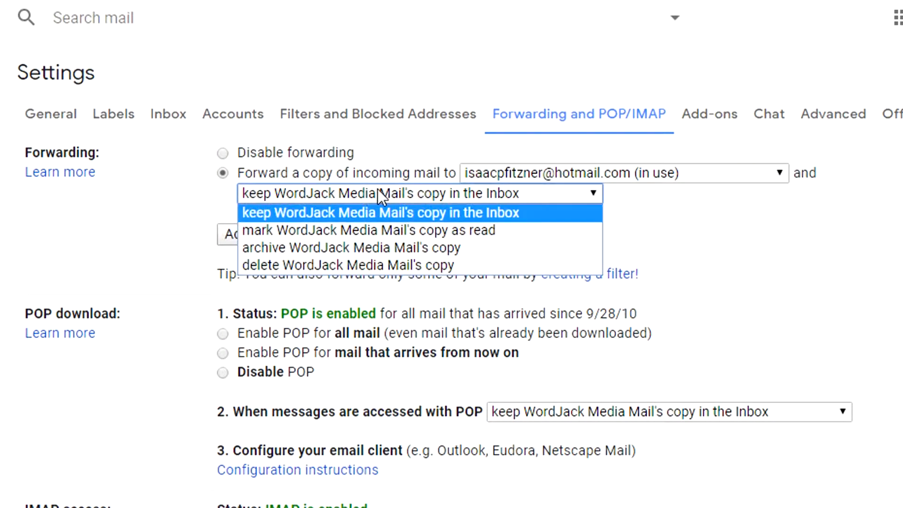
click(382, 208)
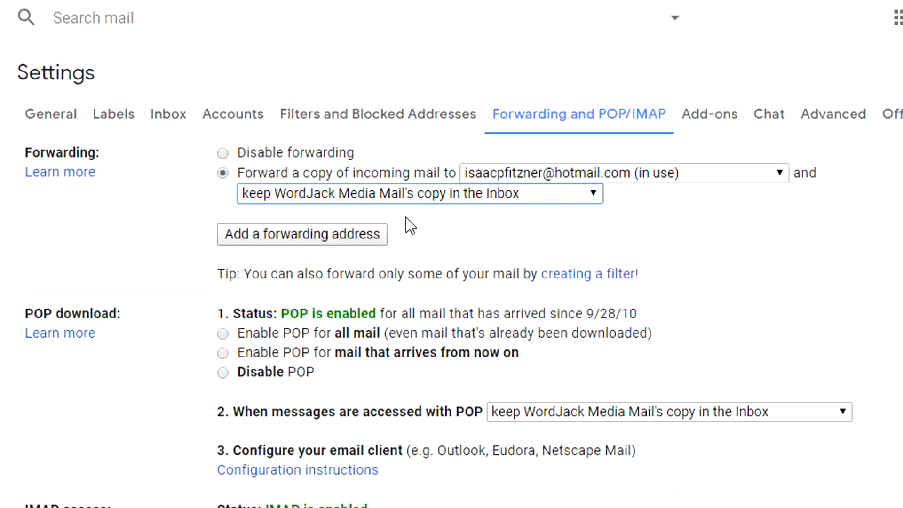
scroll(656, 243, down, 3)
scroll(635, 318, down, 5)
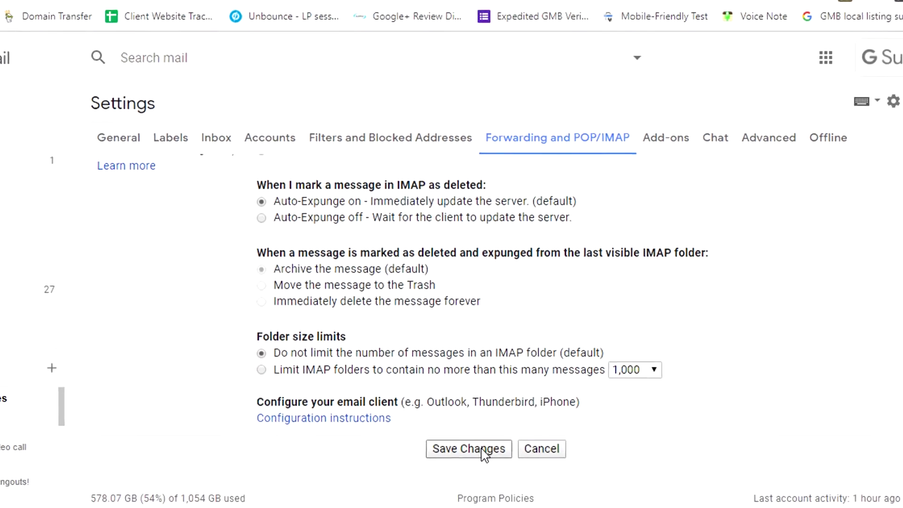
Save the forwarding settings and start a mail search
click(468, 449)
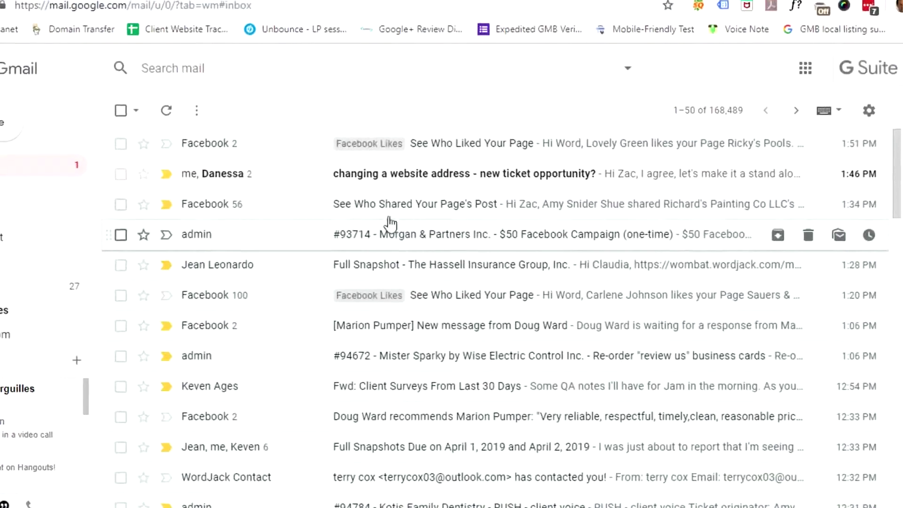
click(225, 68)
text(realtypress)
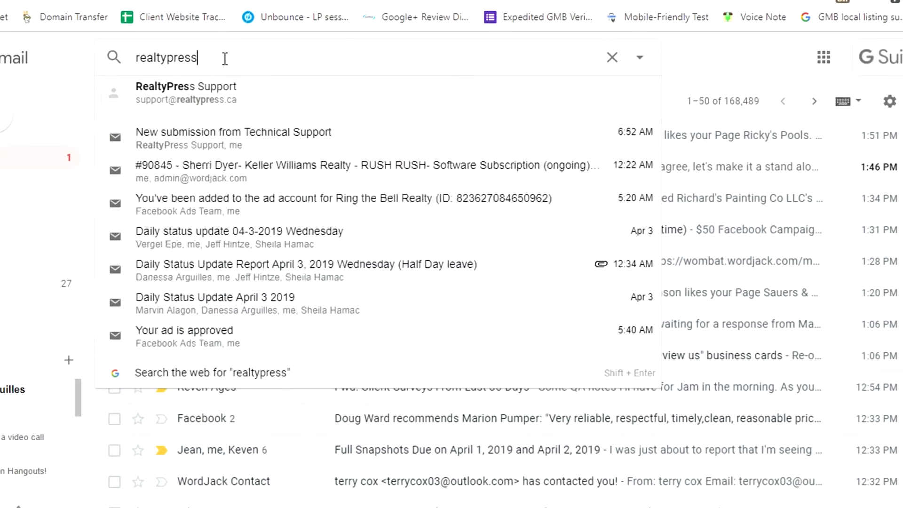
Turn a search for mail from RealtyPress Support into a new filter
click(212, 90)
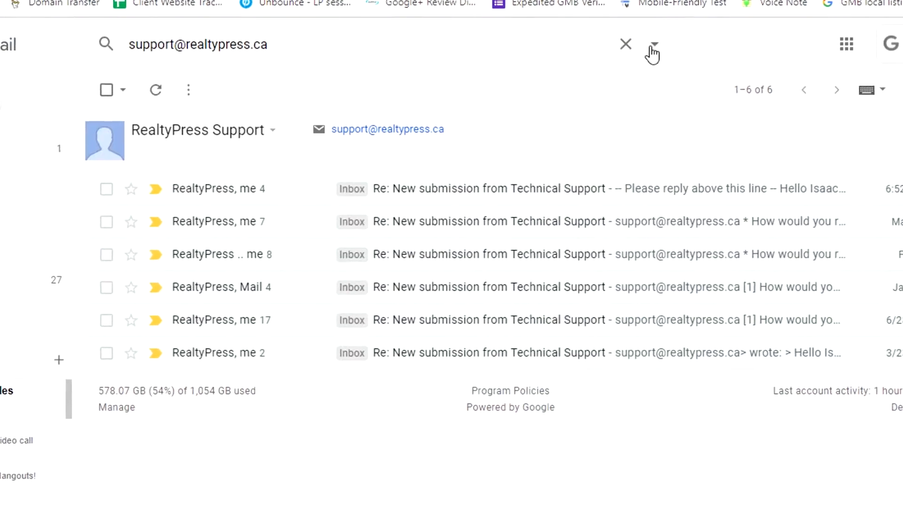
click(653, 45)
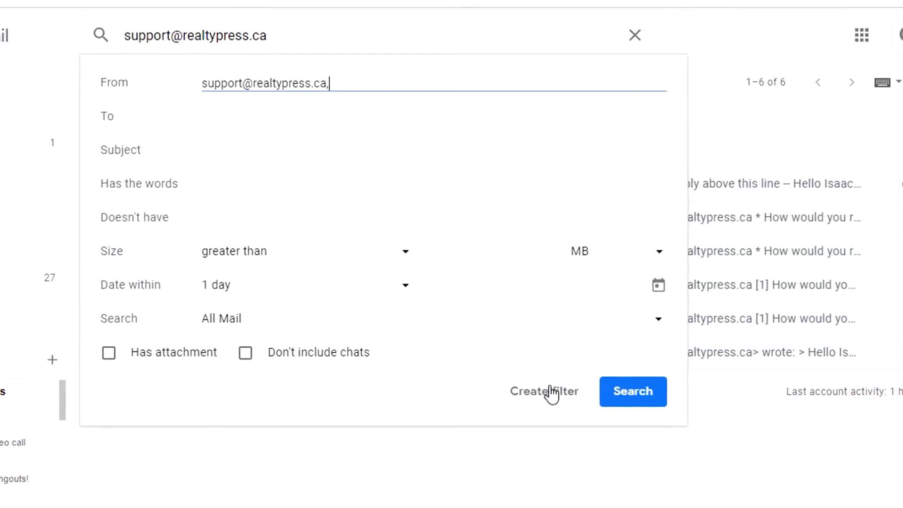
click(544, 392)
click(168, 151)
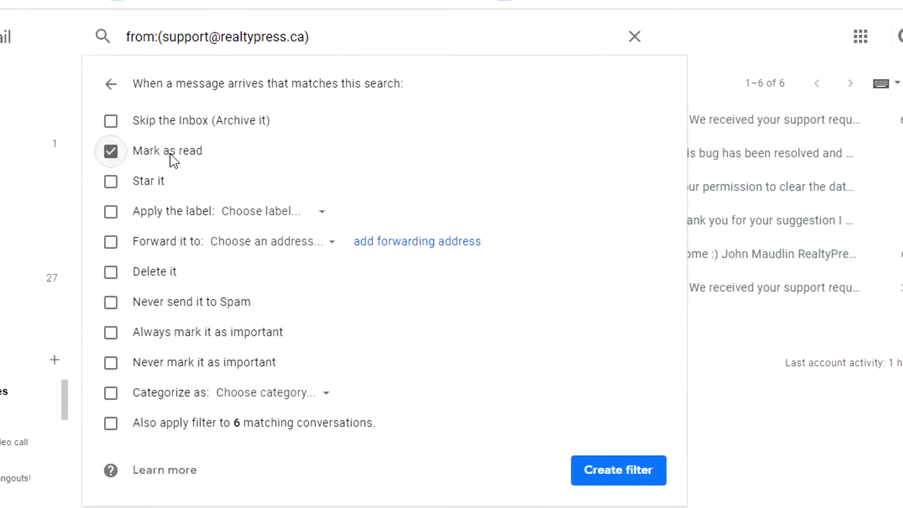
click(167, 241)
click(272, 241)
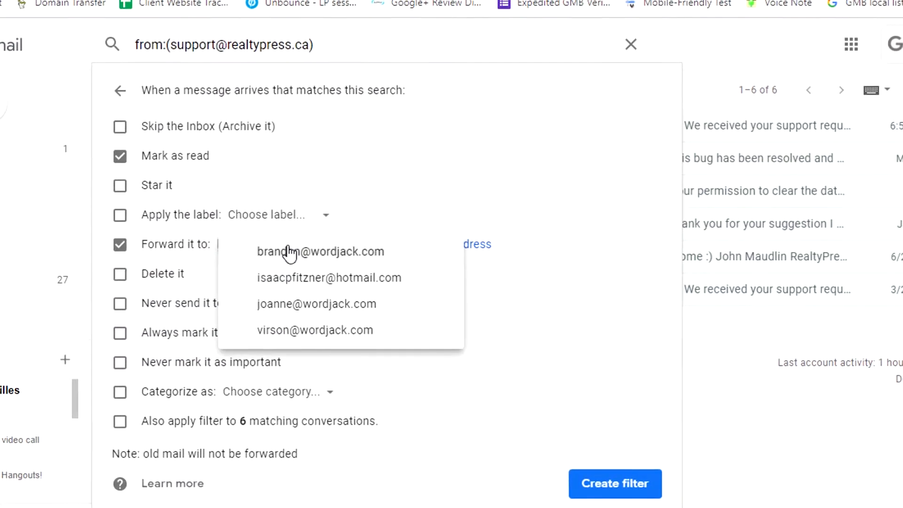
click(329, 277)
mouse_move(758, 291)
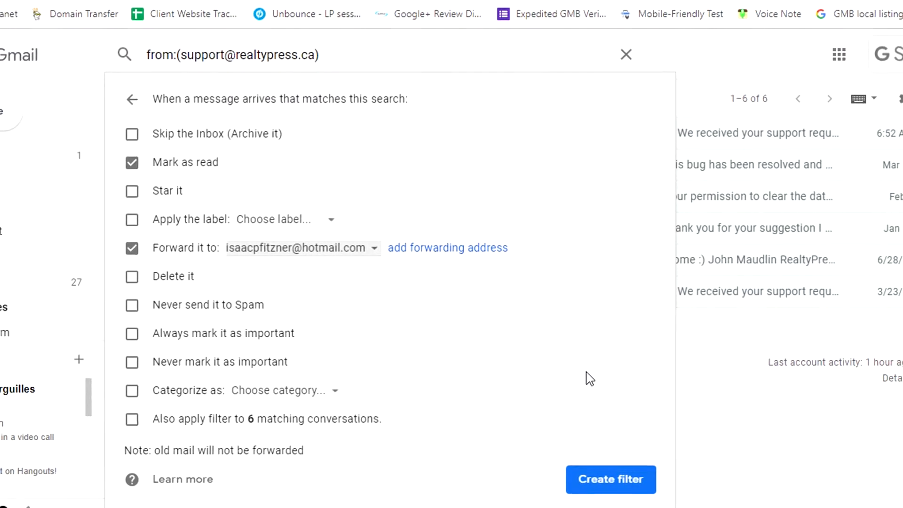
click(611, 479)
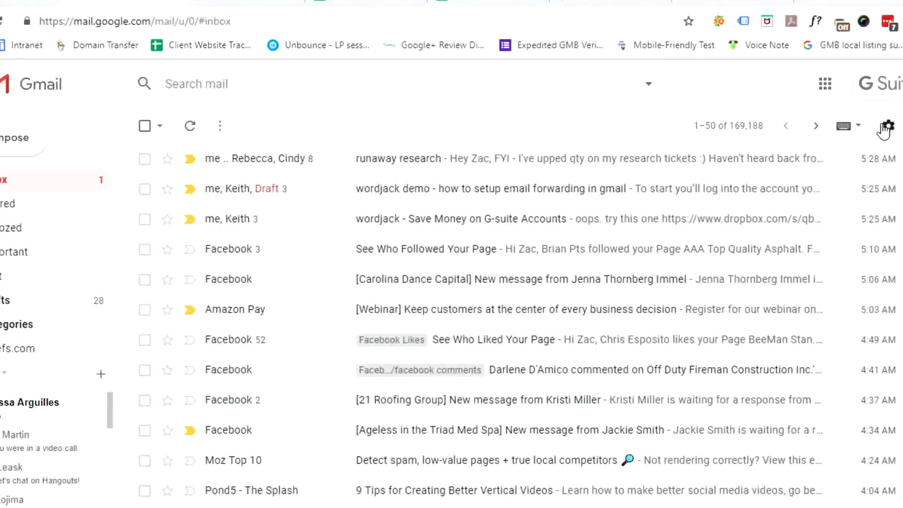
Show the Filters and Blocked Addresses list in Gmail settings
click(887, 128)
click(781, 217)
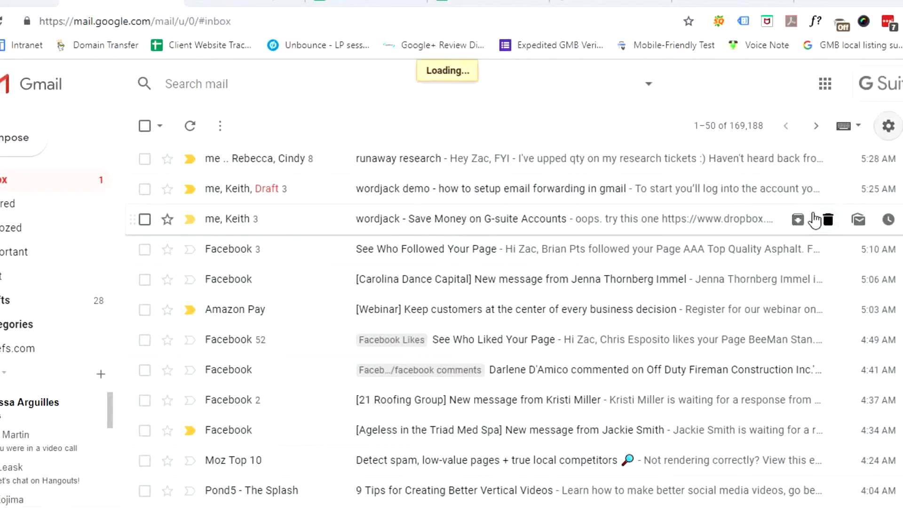
click(376, 159)
scroll(396, 255, down, 5)
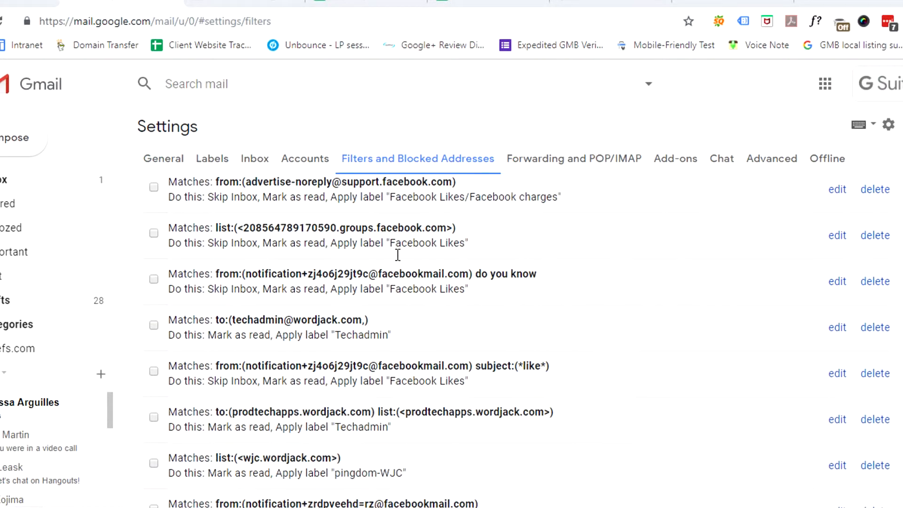
scroll(397, 255, down, 5)
scroll(397, 255, down, 5)
Delete the old vinomofo filter and confirm the deletion
click(154, 429)
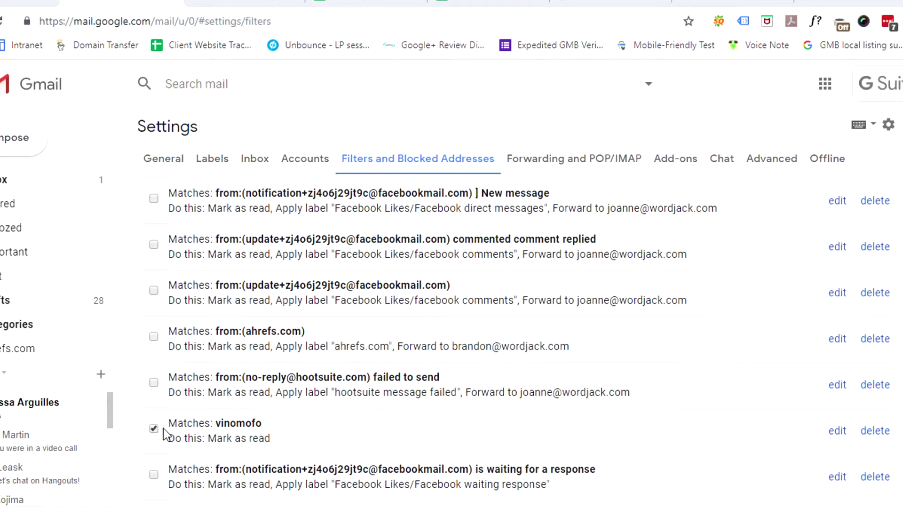
click(875, 430)
click(589, 327)
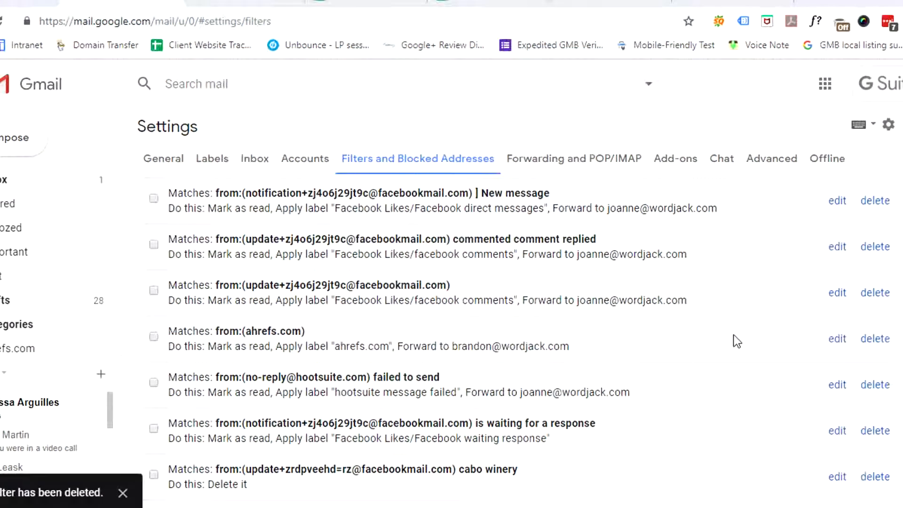